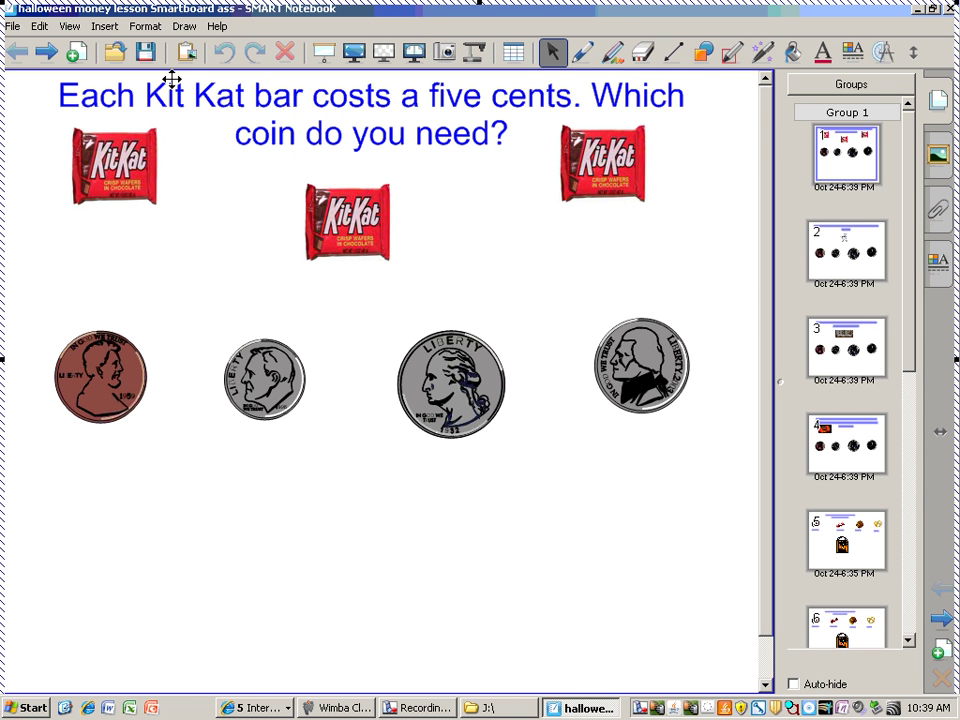
Pay the five-cent Kit Kat with the nickel, tidy the other coins, and go to page 2.
drag(629, 341, 618, 232)
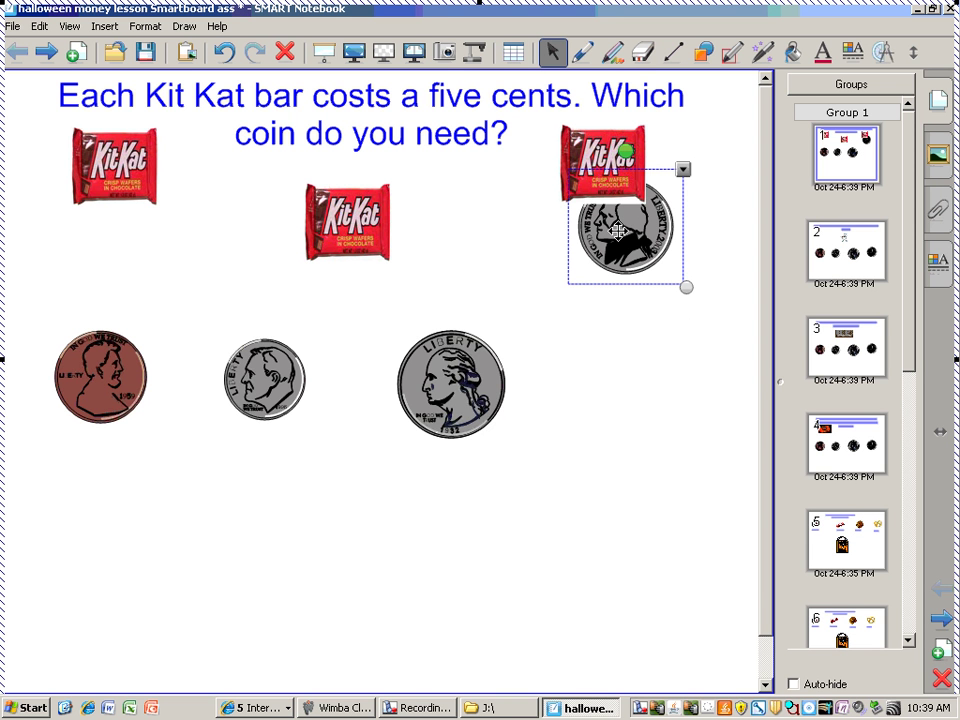
mouse_move(82, 406)
mouse_down()
mouse_move(84, 381)
mouse_move(96, 394)
mouse_up()
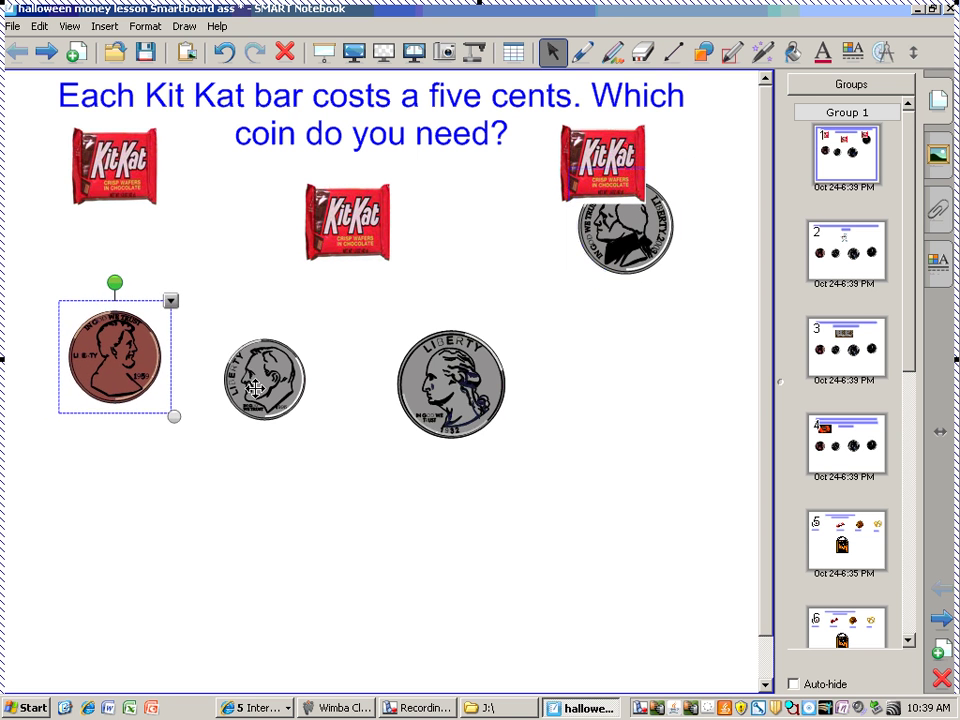
drag(253, 411, 255, 390)
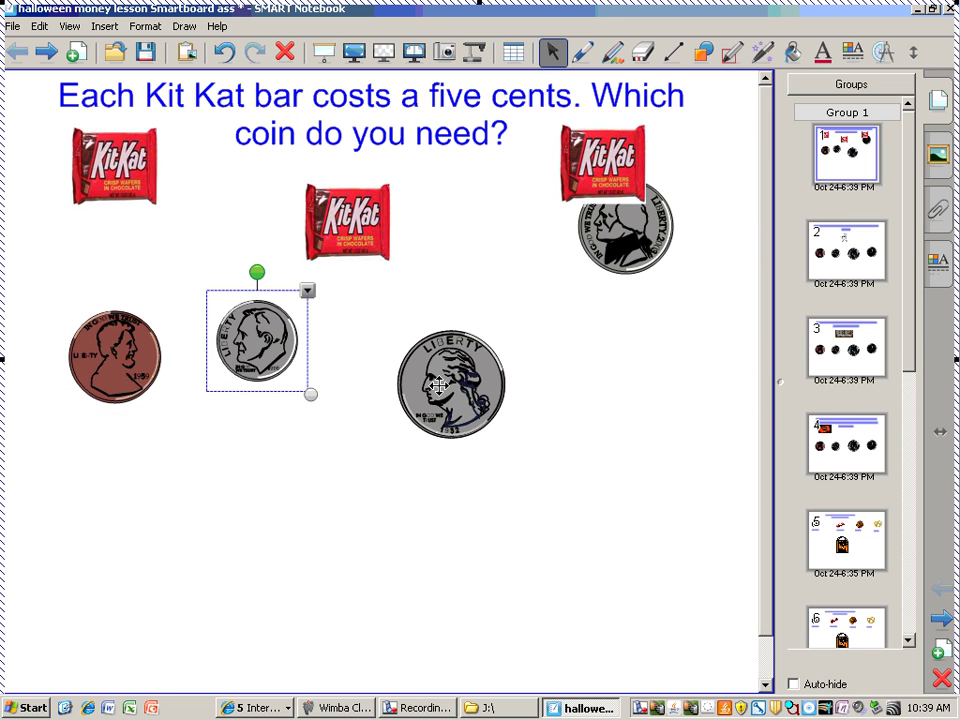
drag(438, 386, 445, 388)
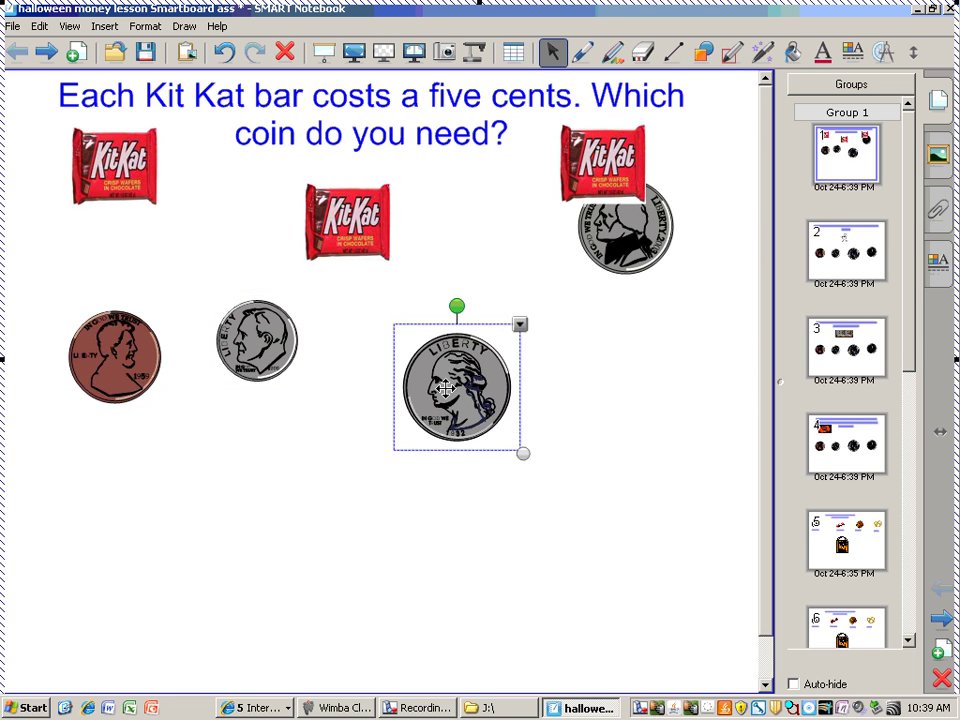
click(456, 196)
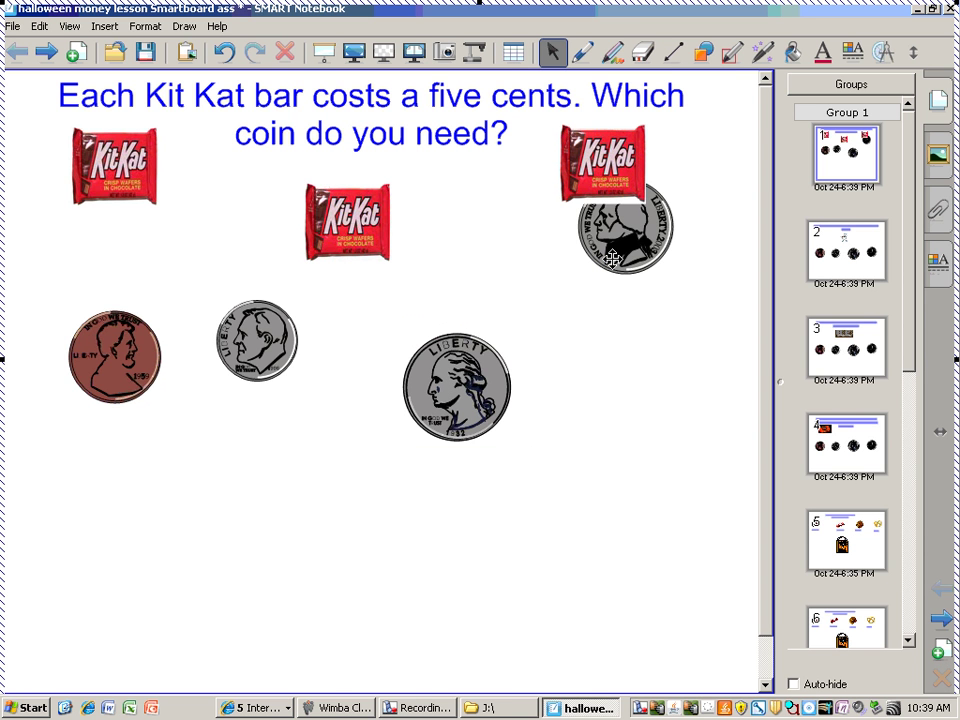
click(822, 250)
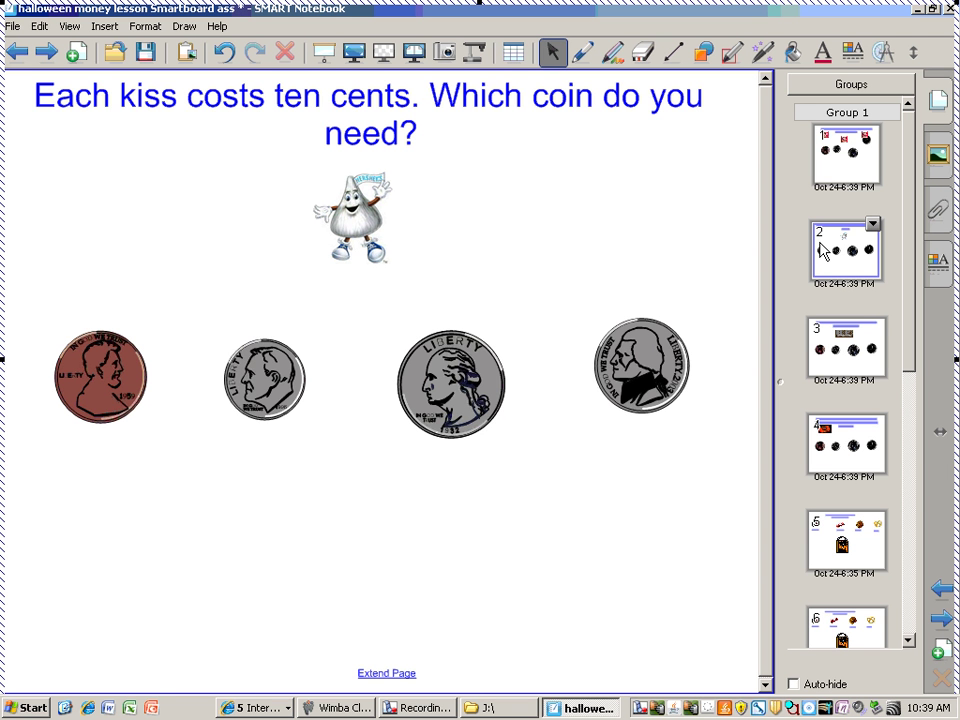
Place the dime under the ten-cent Hershey's kiss and go to page 3.
drag(252, 377, 352, 273)
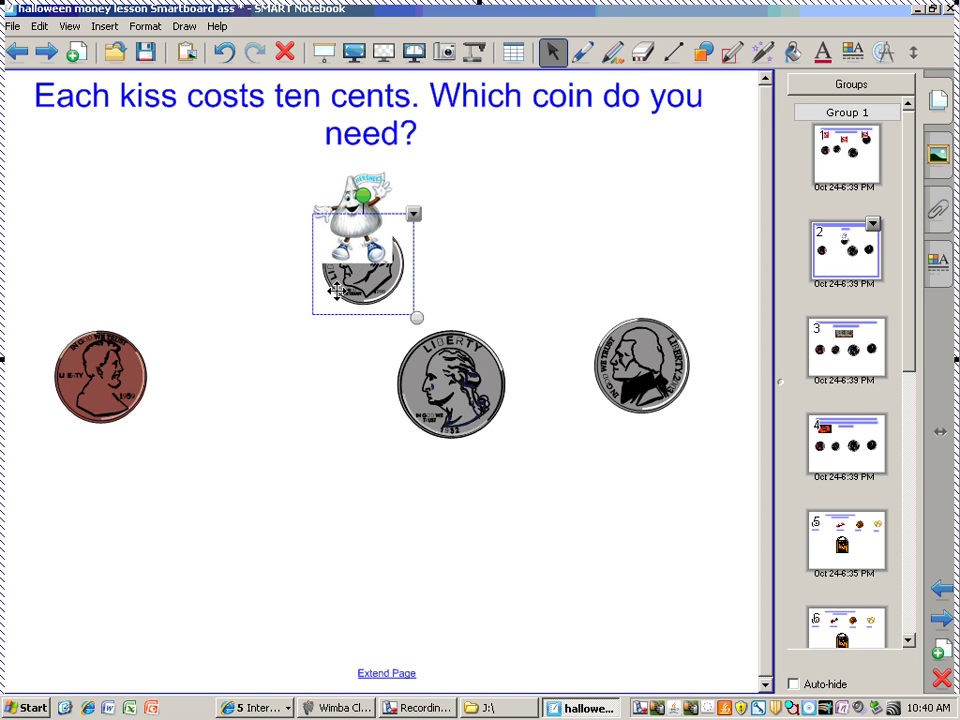
click(413, 213)
click(357, 248)
click(829, 349)
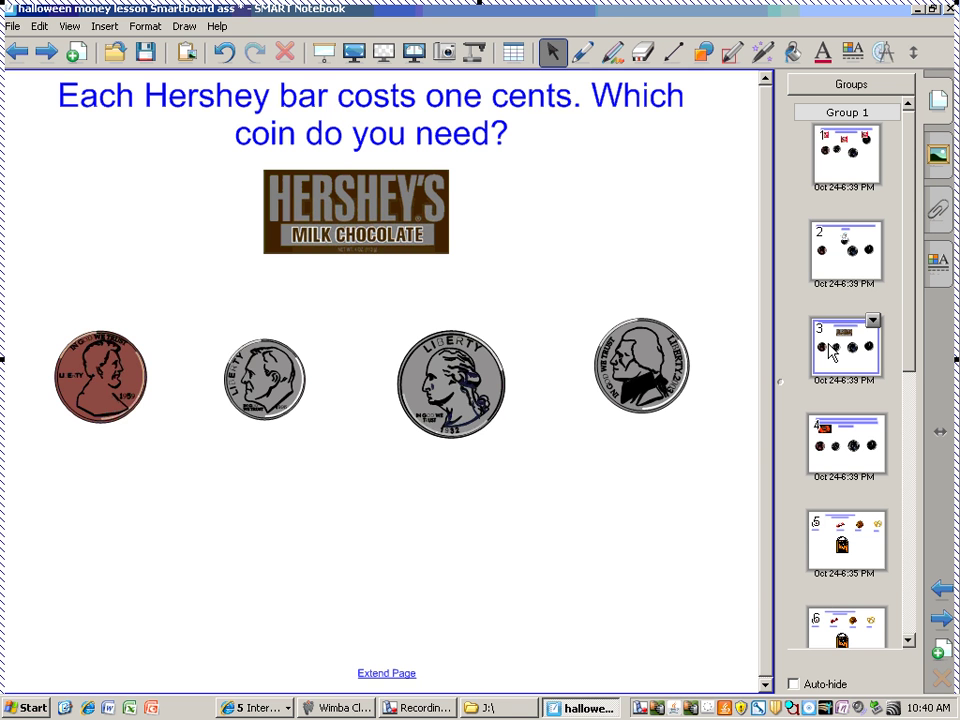
Place the penny beside the one-cent Hershey bar and go to page 4.
drag(133, 352, 225, 262)
drag(284, 247, 293, 245)
drag(196, 285, 257, 248)
click(257, 248)
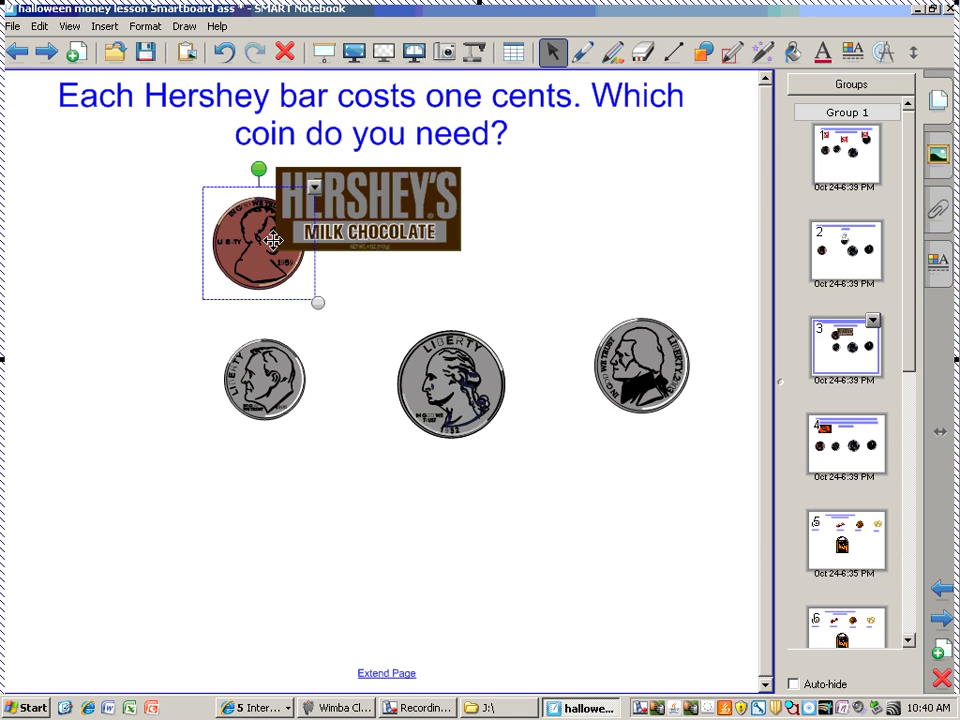
click(834, 452)
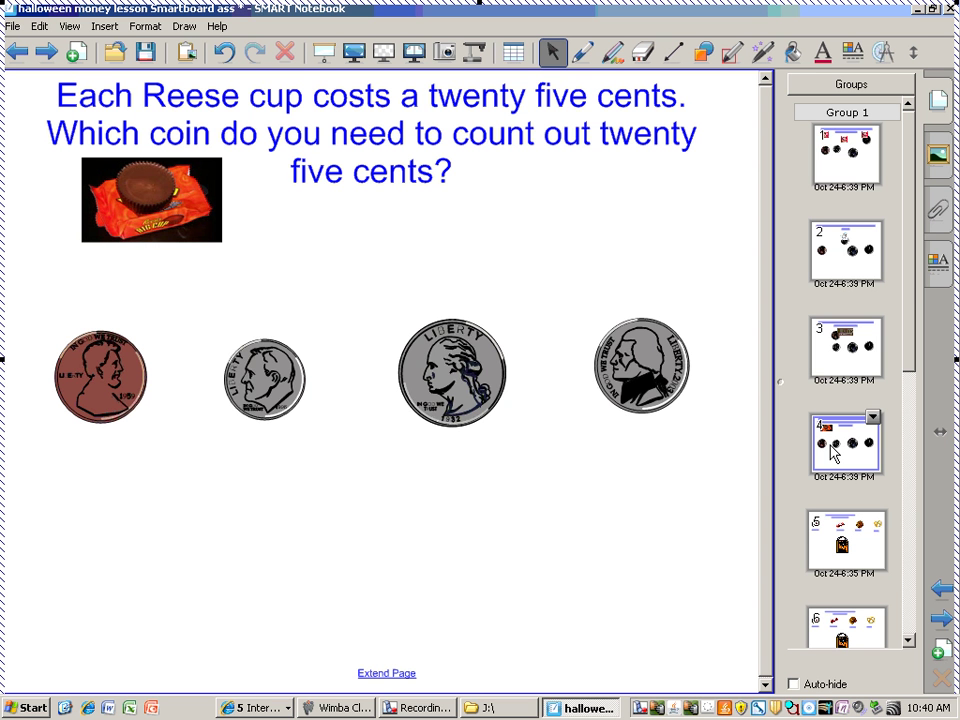
Place the quarter beside the twenty-five-cent Reese cup and go to page 5.
drag(405, 294, 150, 133)
drag(430, 379, 250, 232)
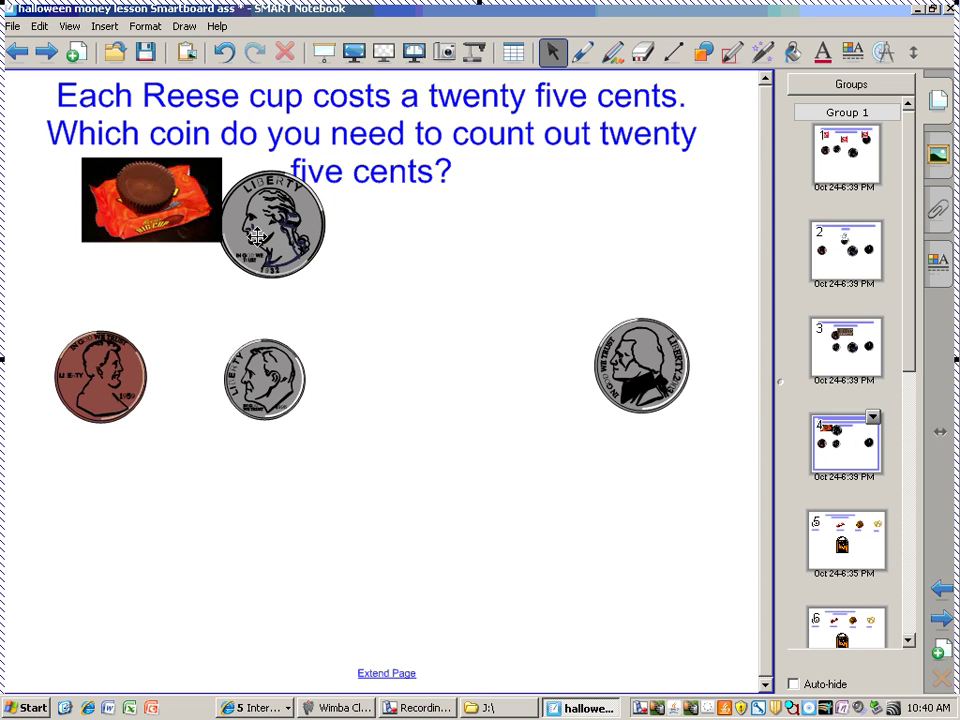
click(256, 236)
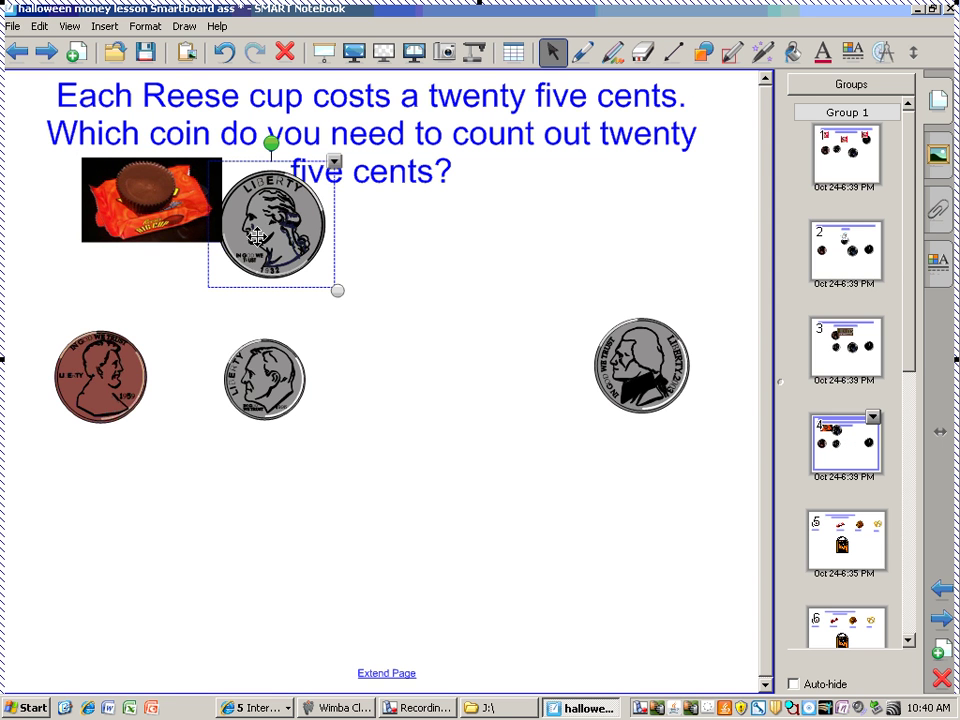
click(838, 541)
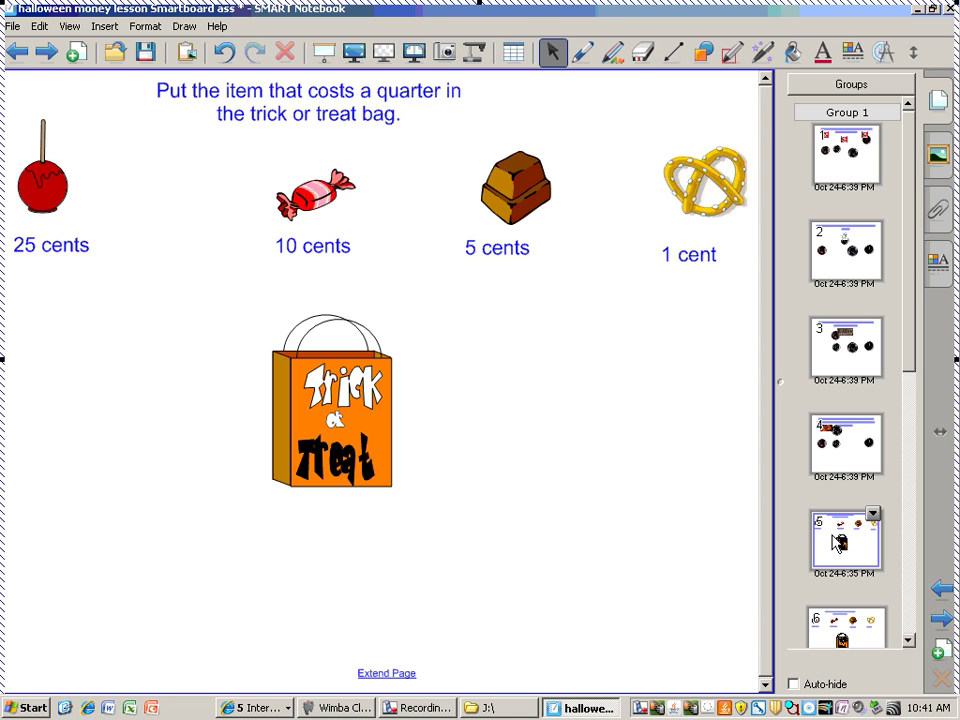
Drop the 25-cent candy apple into the top of the trick-or-treat bag.
drag(42, 170, 315, 389)
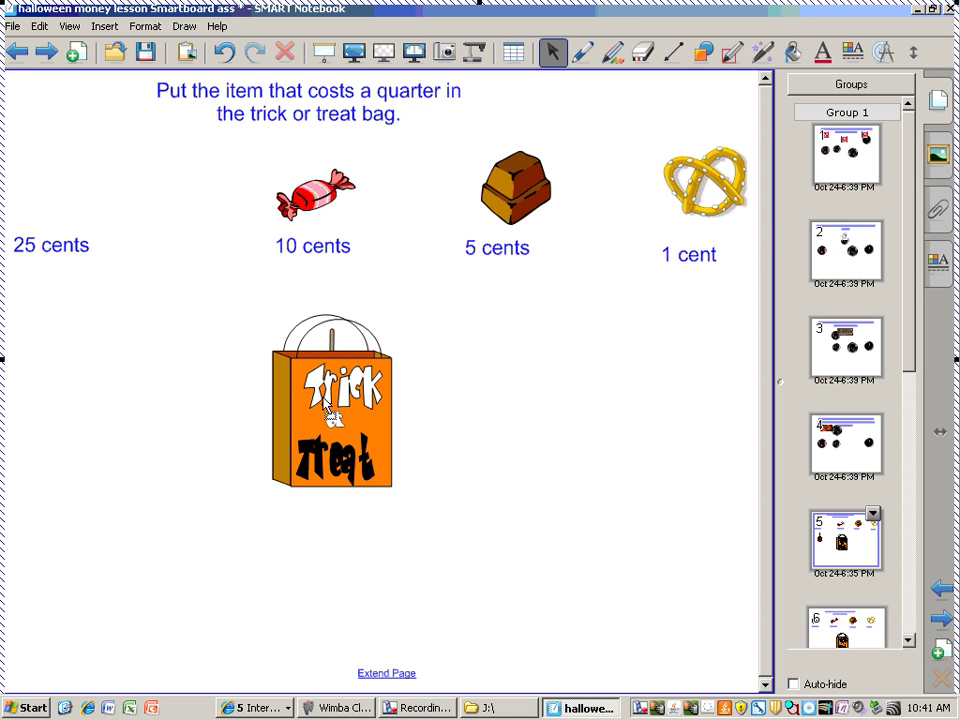
mouse_move(327, 327)
mouse_down()
mouse_move(335, 325)
mouse_move(330, 345)
mouse_move(343, 319)
mouse_up()
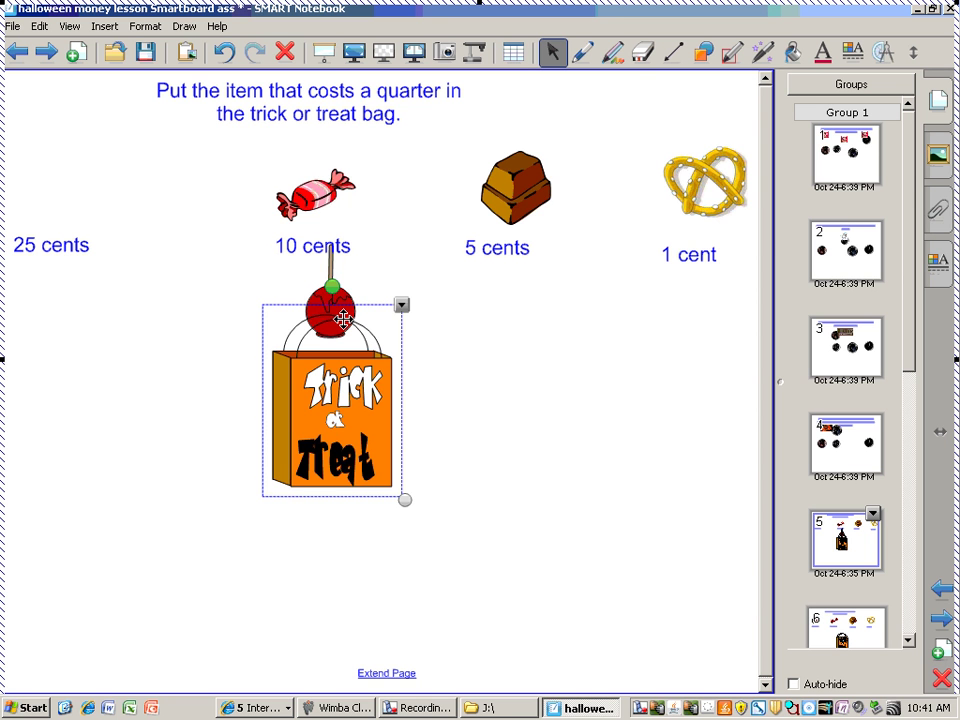
click(705, 281)
double_click(703, 256)
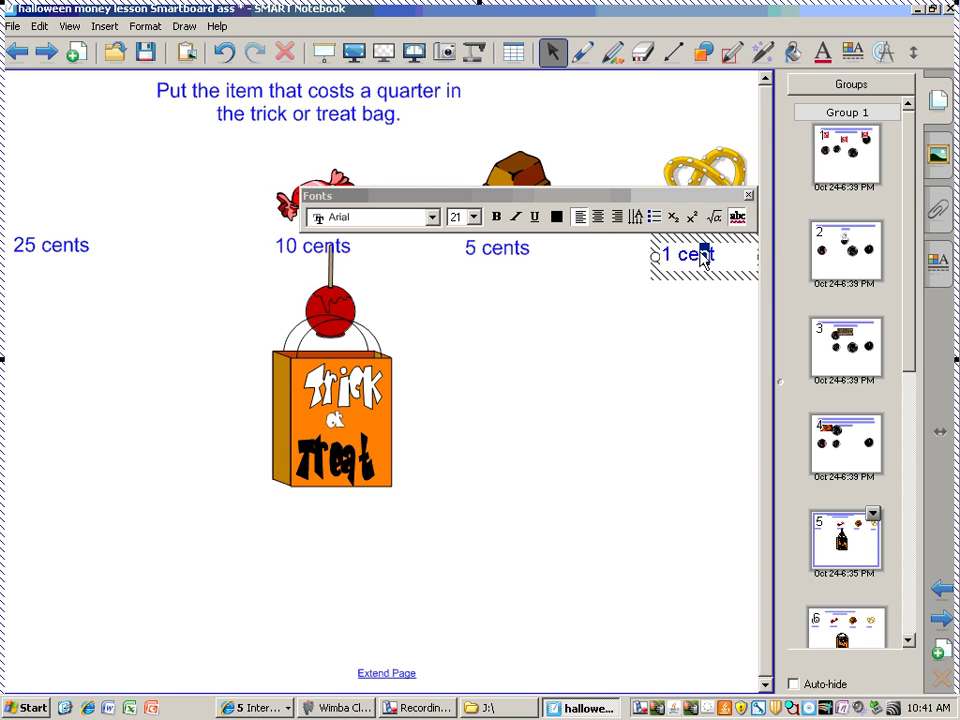
click(750, 203)
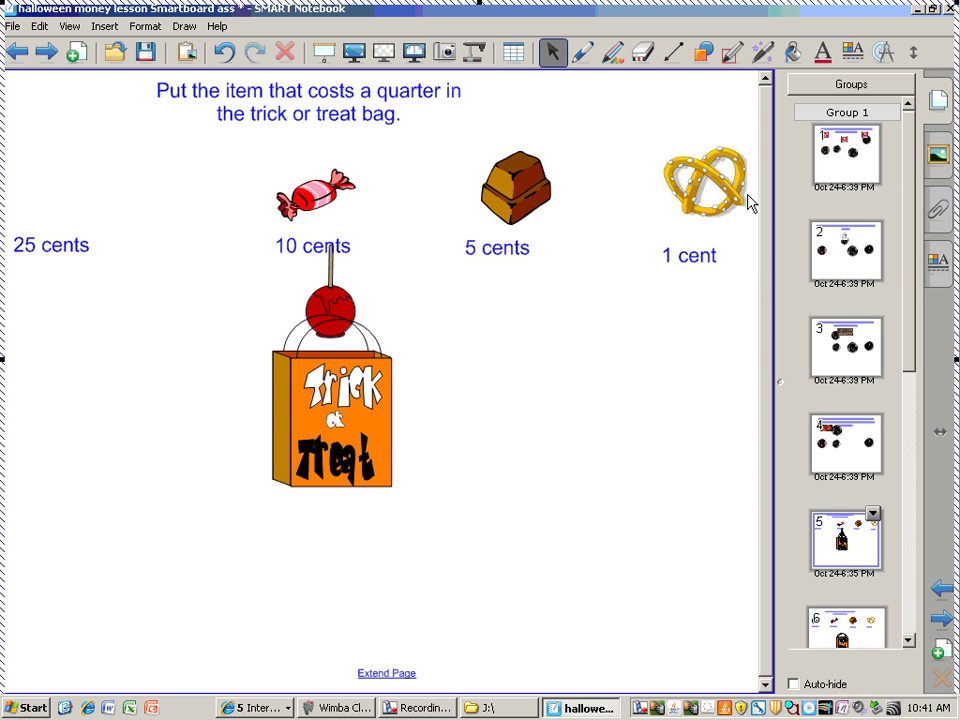
Move through the Page Sorter to page 8, then page 9, the candy corn page.
click(907, 527)
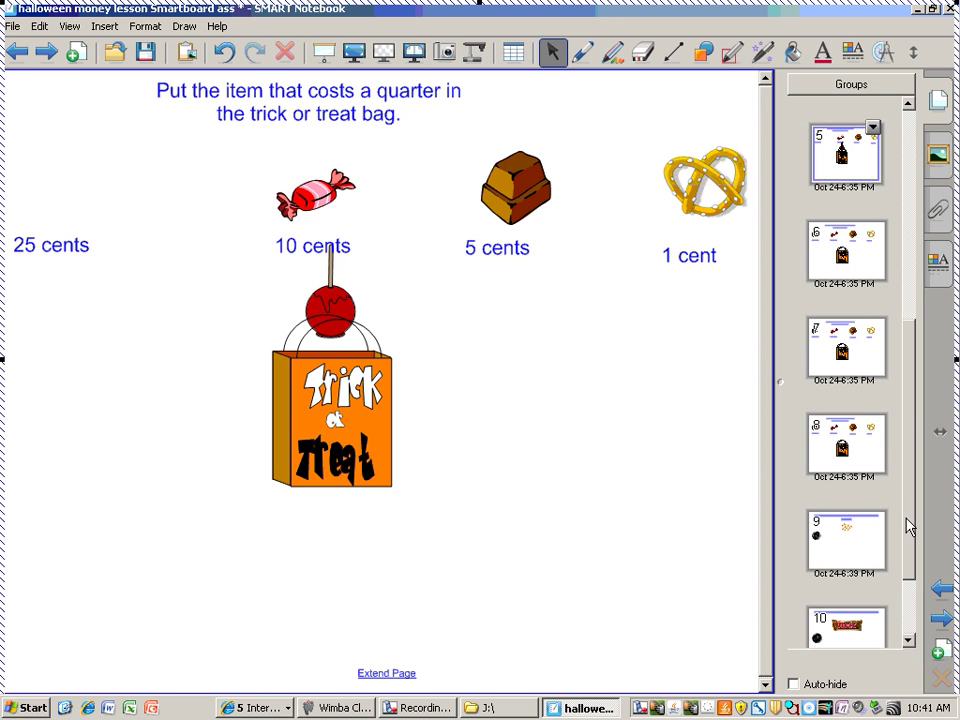
click(846, 445)
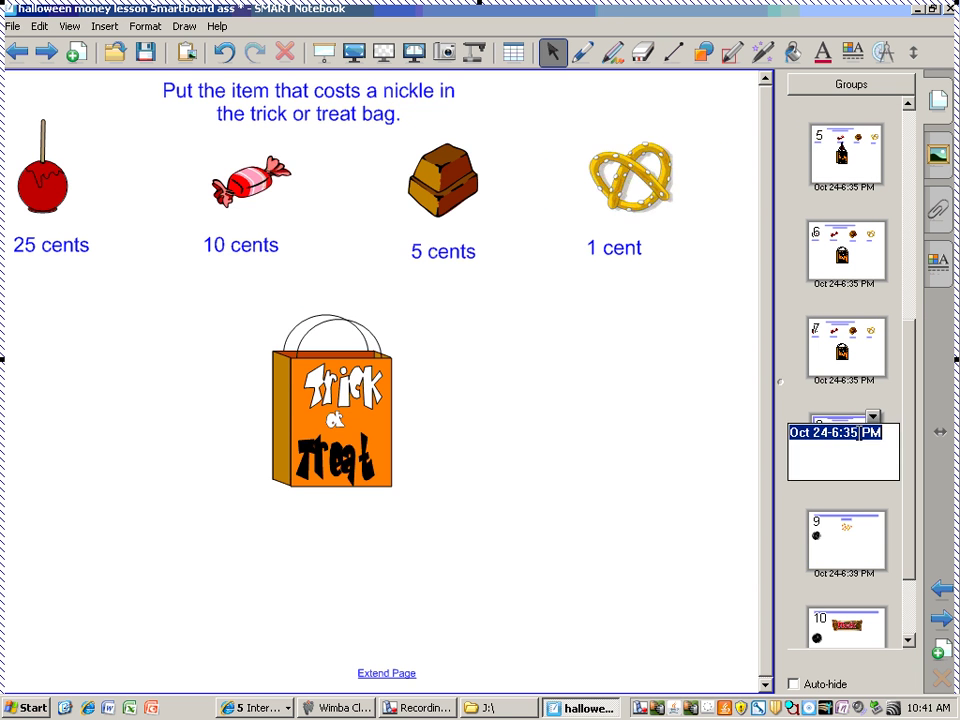
click(852, 540)
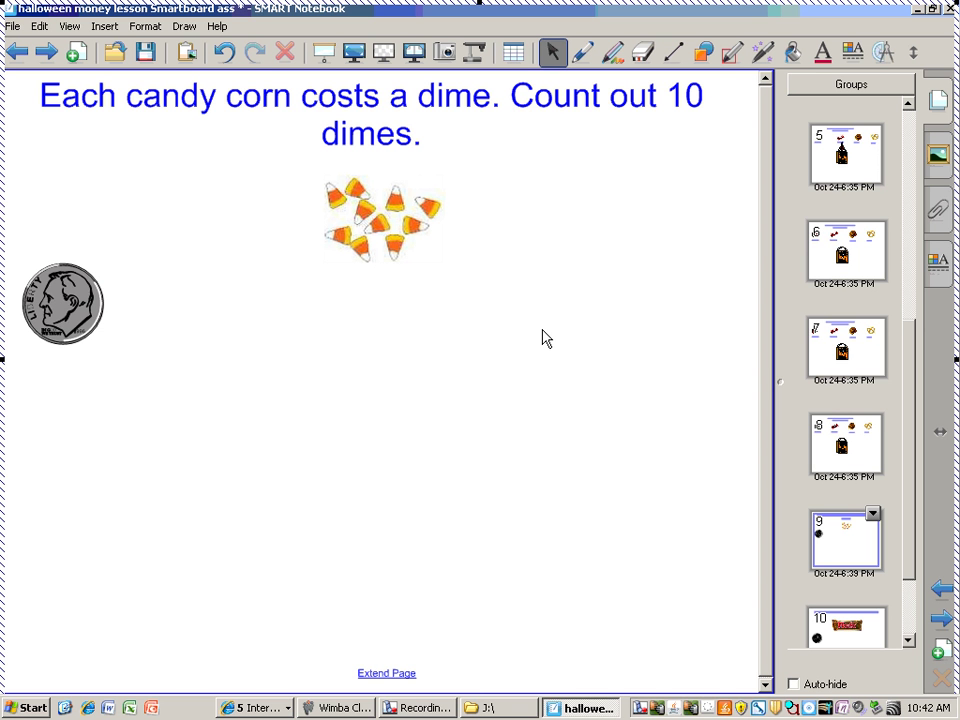
Drag the first dime copies from the supply into a row under the candy corn.
click(62, 303)
click(157, 313)
drag(89, 330, 237, 343)
drag(105, 330, 331, 320)
click(335, 323)
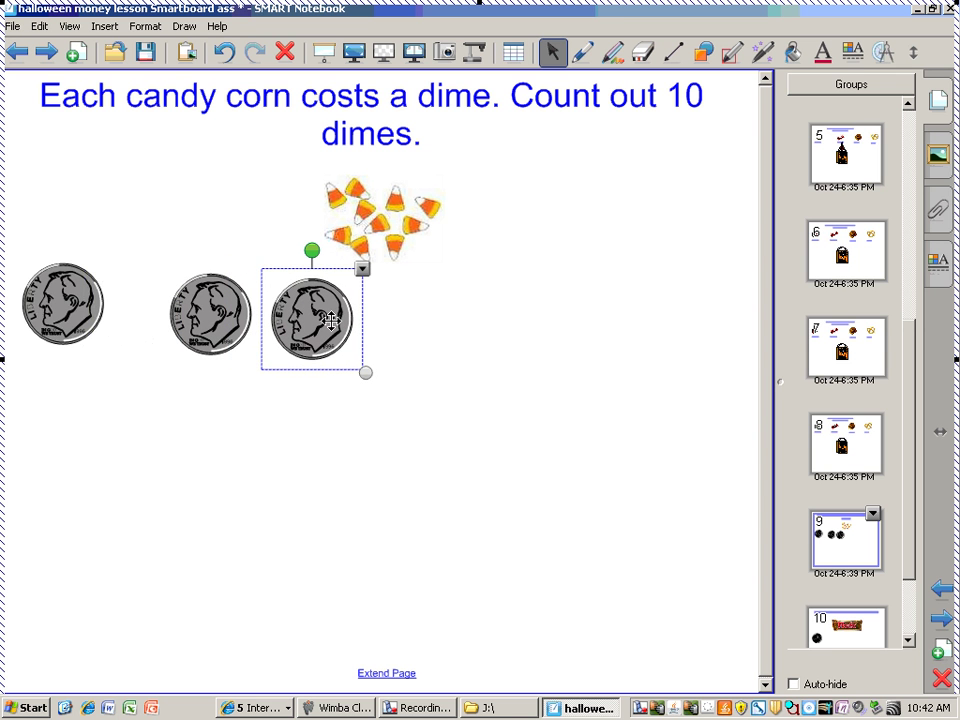
mouse_move(197, 325)
mouse_down()
mouse_move(298, 328)
mouse_move(475, 310)
mouse_up()
click(444, 317)
drag(320, 318, 262, 313)
Add seven more dimes from the supply to the pile beneath the candy corn.
mouse_move(80, 312)
mouse_down()
mouse_move(135, 326)
mouse_move(343, 339)
mouse_move(358, 349)
mouse_up()
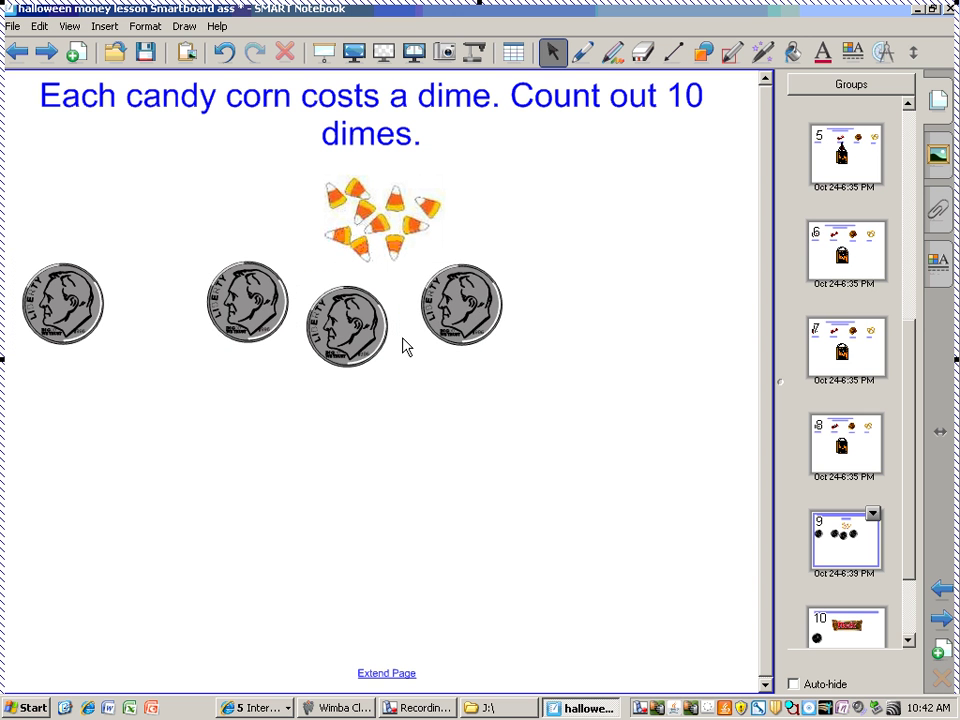
drag(70, 310, 538, 347)
mouse_move(63, 306)
mouse_down()
mouse_move(210, 371)
mouse_move(311, 386)
mouse_move(299, 366)
mouse_up()
mouse_move(63, 306)
mouse_down()
mouse_move(238, 343)
mouse_move(432, 368)
mouse_move(427, 360)
mouse_up()
click(63, 306)
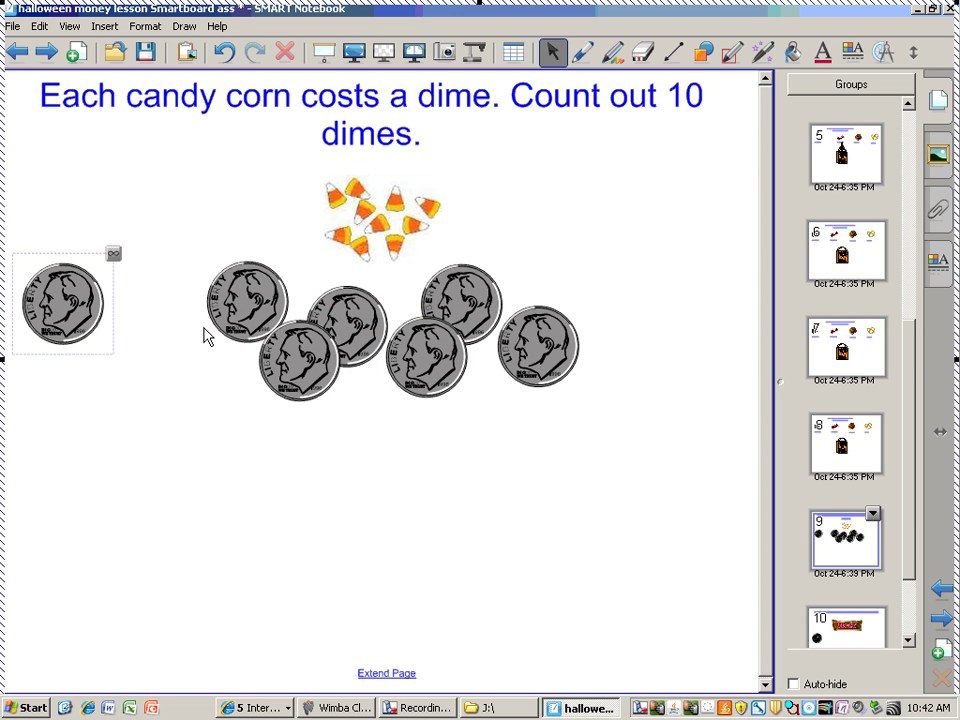
mouse_move(68, 301)
mouse_down()
mouse_move(146, 347)
mouse_move(360, 414)
mouse_move(384, 398)
mouse_move(103, 336)
mouse_move(492, 408)
mouse_up()
drag(63, 303, 564, 400)
mouse_move(63, 303)
mouse_down()
mouse_move(114, 332)
mouse_move(452, 436)
mouse_up()
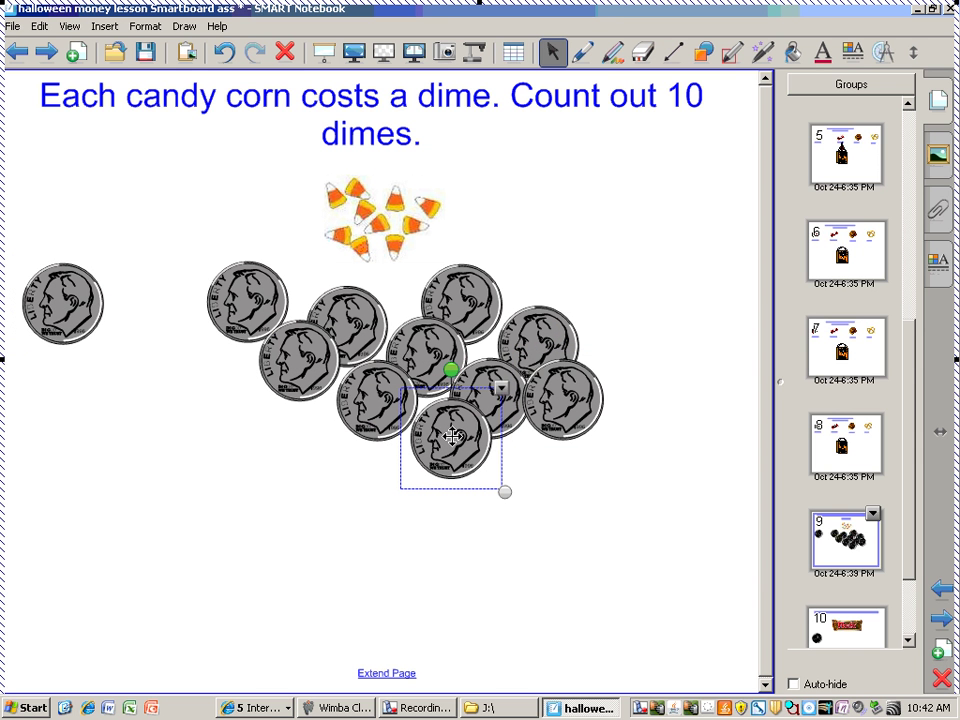
click(400, 257)
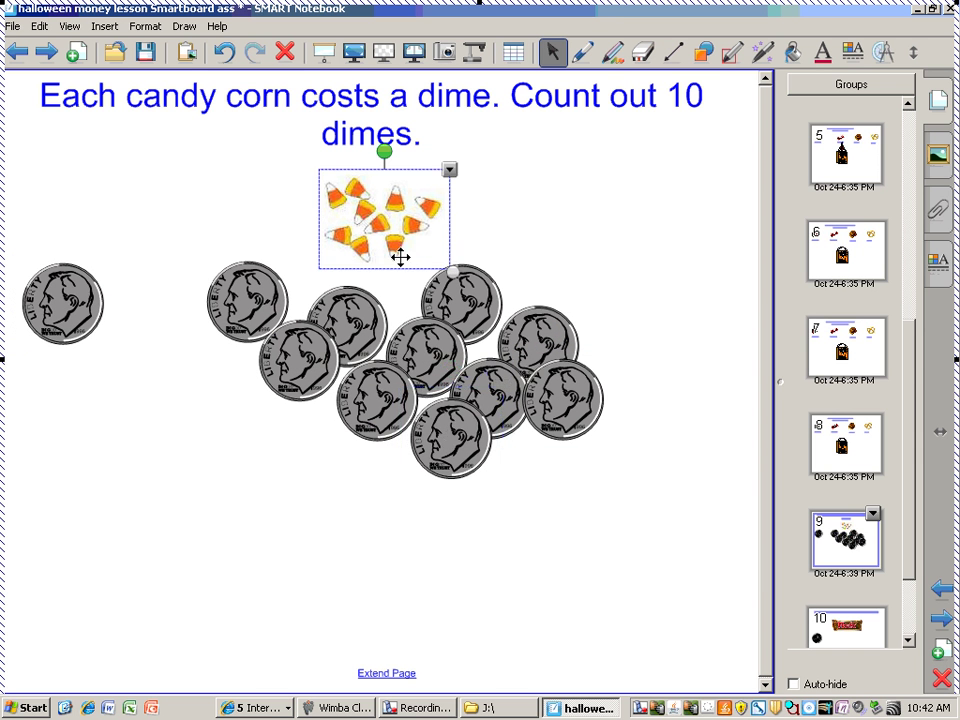
Clone the bottom dime from its options menu, position the copy, and go to the Twix page.
click(398, 392)
click(452, 432)
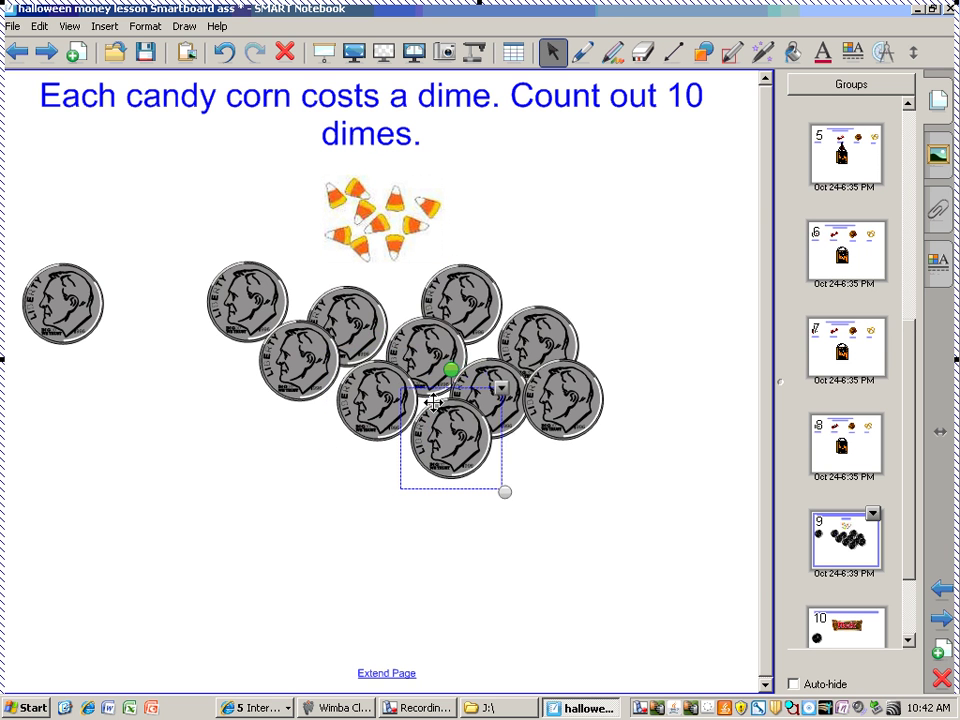
click(500, 387)
click(575, 408)
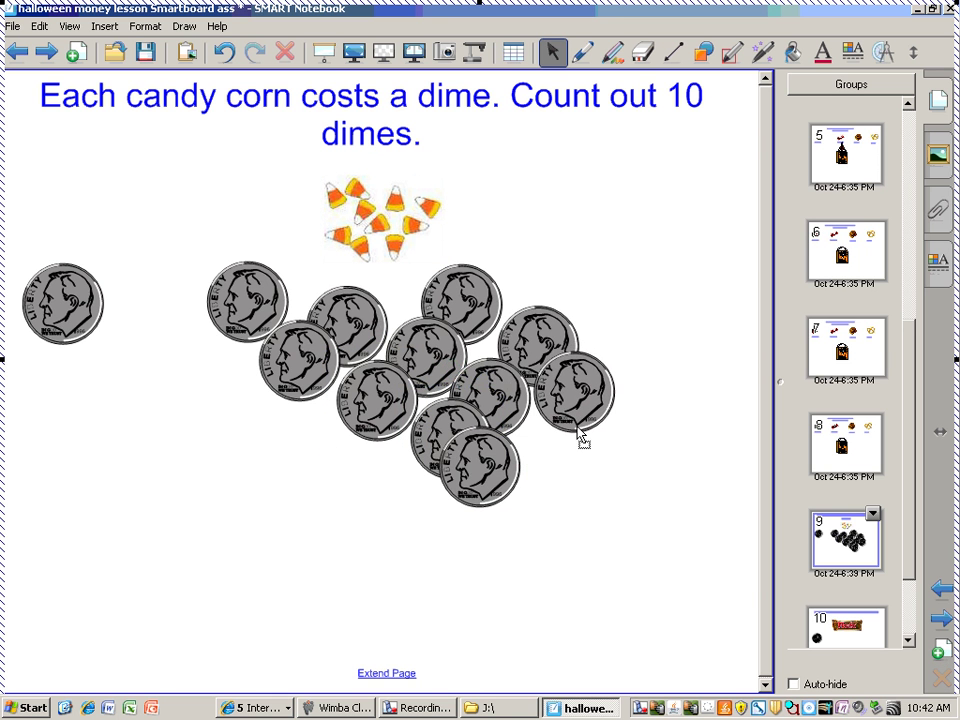
drag(578, 427, 570, 420)
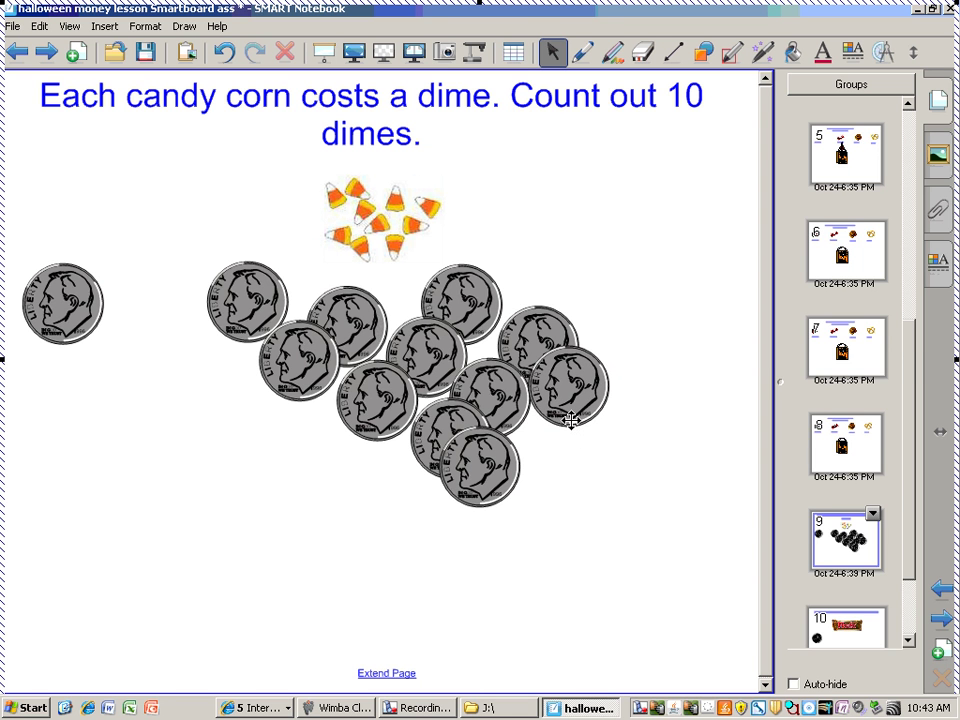
scroll(910, 560, down, 1)
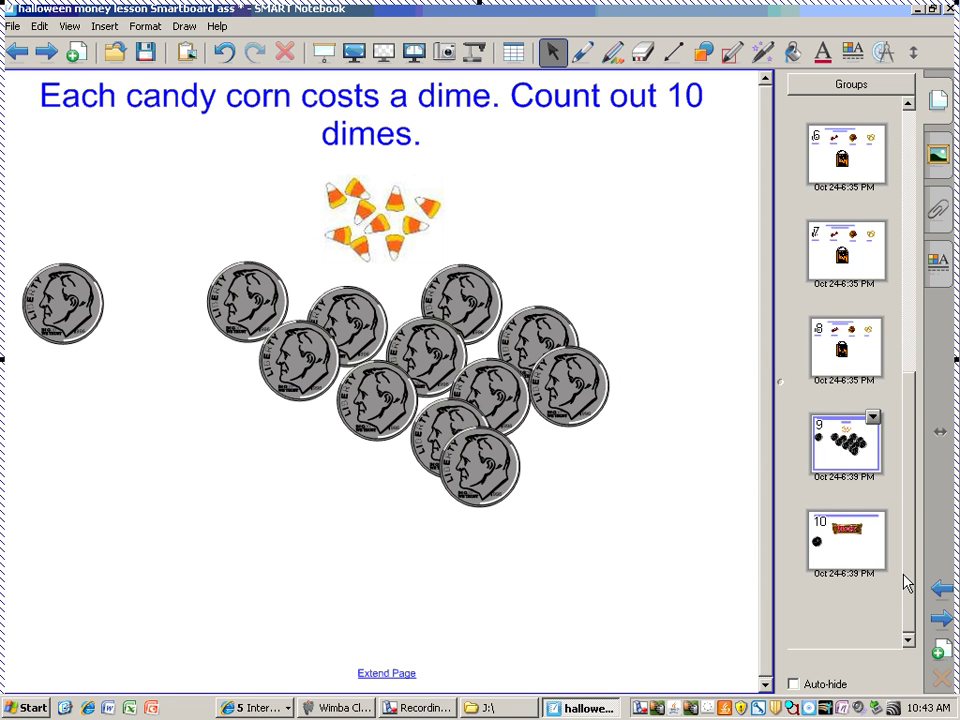
click(840, 532)
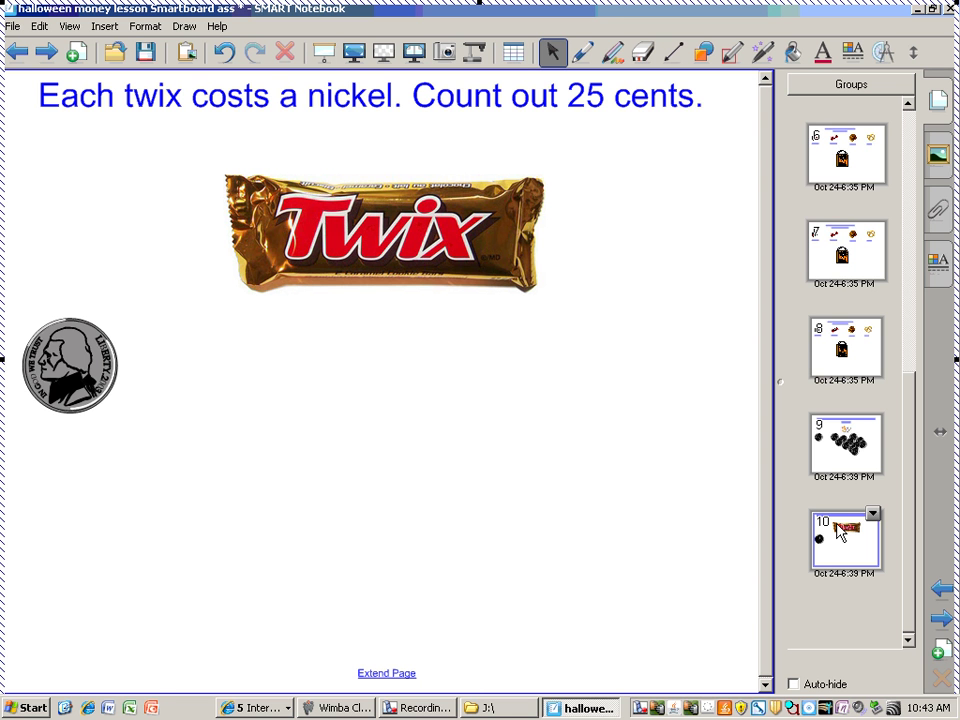
Drag nickel copies from the supply under the Twix bar, returning one extra to the supply.
drag(118, 368, 255, 398)
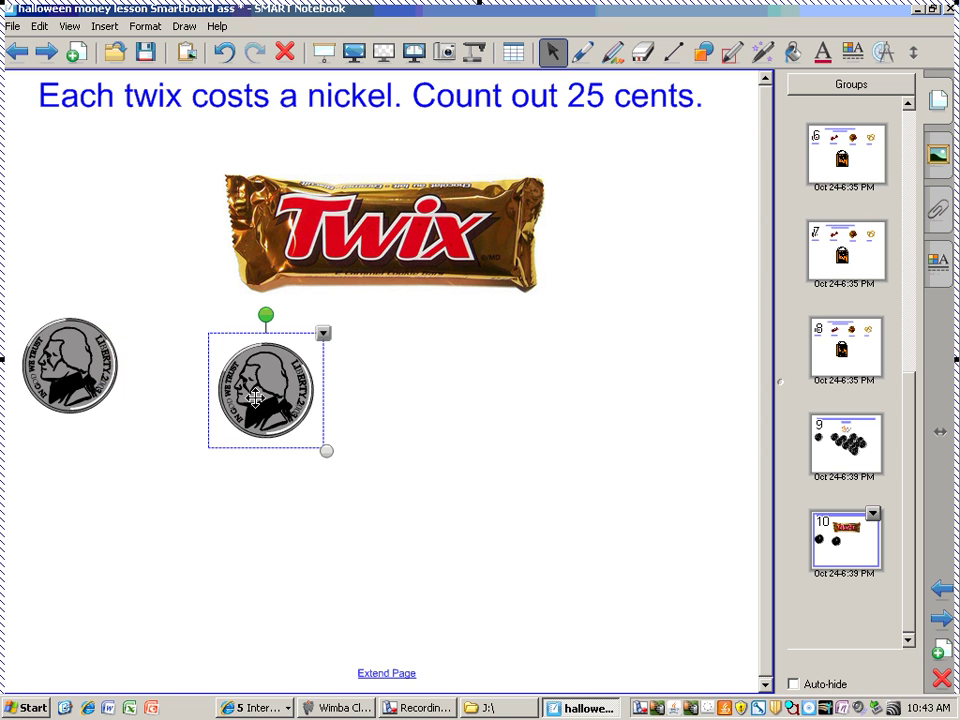
mouse_move(91, 362)
mouse_down()
mouse_move(139, 414)
mouse_move(267, 467)
mouse_move(385, 437)
mouse_move(393, 372)
mouse_up()
mouse_move(78, 367)
mouse_down()
mouse_move(158, 422)
mouse_move(314, 469)
mouse_move(355, 442)
mouse_up()
mouse_move(72, 366)
mouse_down()
mouse_move(118, 411)
mouse_move(280, 485)
mouse_up()
mouse_move(68, 366)
mouse_down()
mouse_move(135, 332)
mouse_move(300, 343)
mouse_move(469, 405)
mouse_up()
mouse_move(70, 365)
mouse_down()
mouse_move(227, 349)
mouse_move(354, 369)
mouse_move(342, 352)
mouse_up()
mouse_move(70, 365)
mouse_down()
mouse_move(178, 476)
mouse_move(332, 551)
mouse_move(390, 488)
mouse_move(387, 479)
mouse_up()
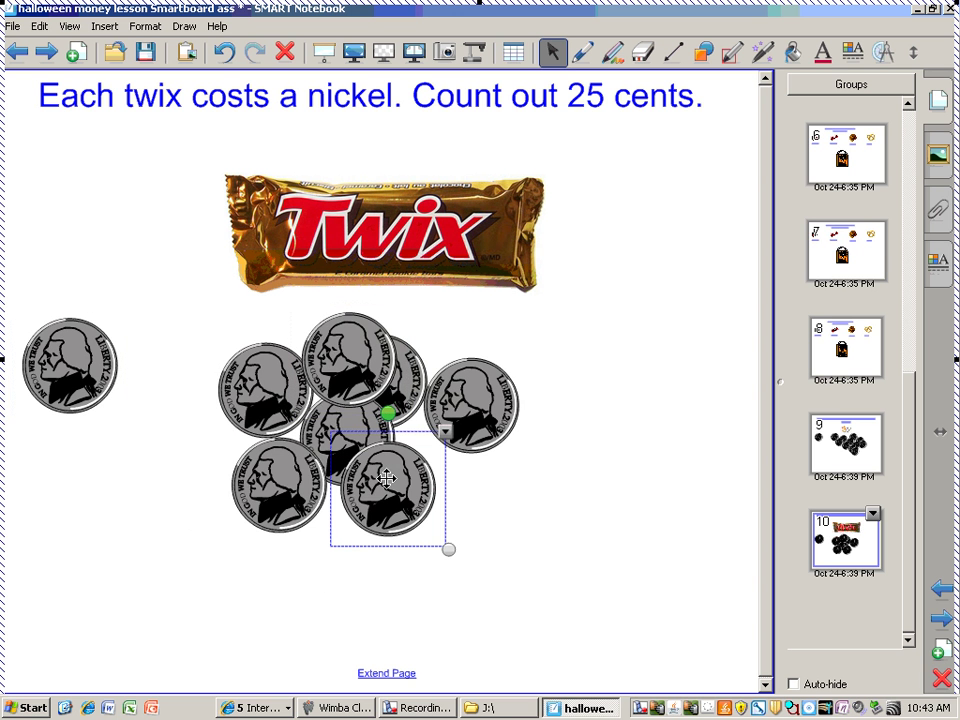
mouse_move(70, 365)
mouse_down()
mouse_move(140, 430)
mouse_move(107, 412)
mouse_move(64, 347)
mouse_up()
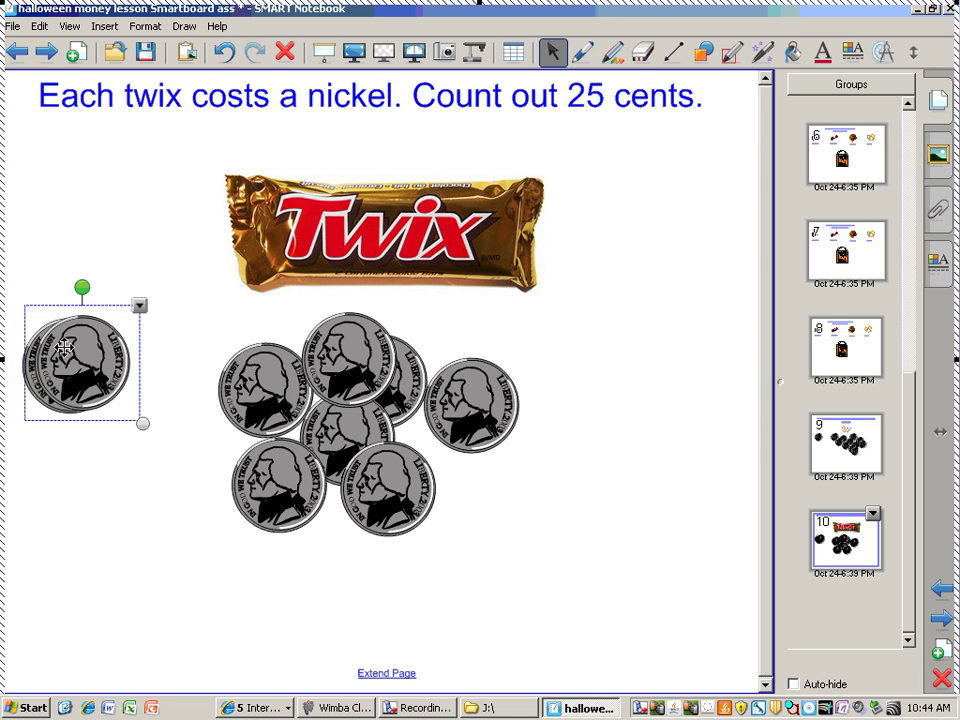
Spread out the nickel group and move two extra nickels onto the left stack.
drag(280, 485, 262, 507)
drag(265, 390, 232, 430)
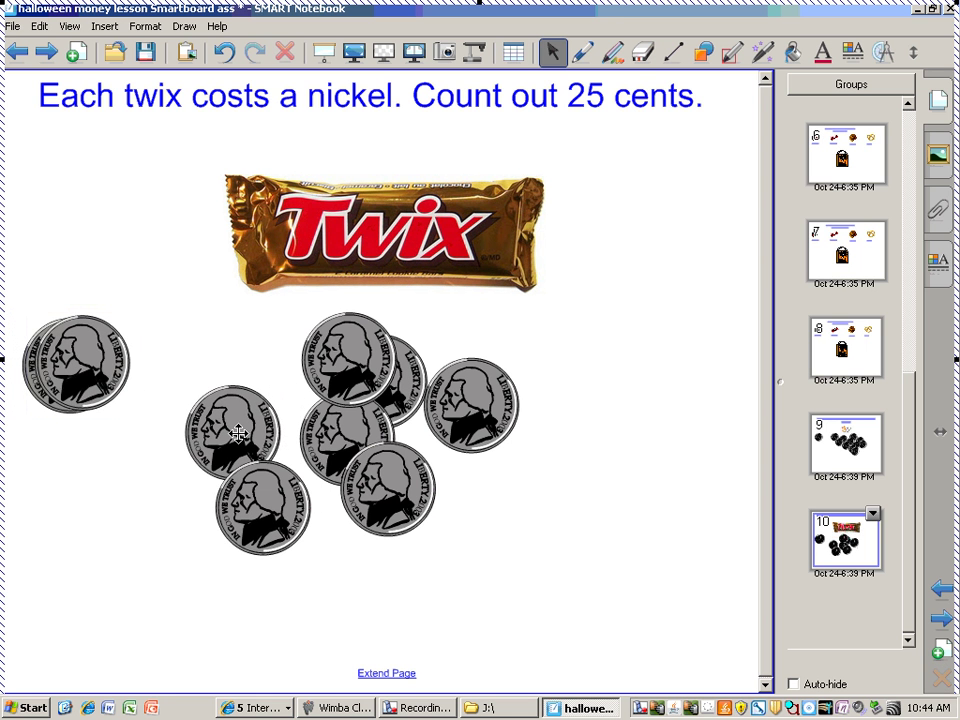
drag(330, 358, 268, 350)
drag(340, 440, 305, 466)
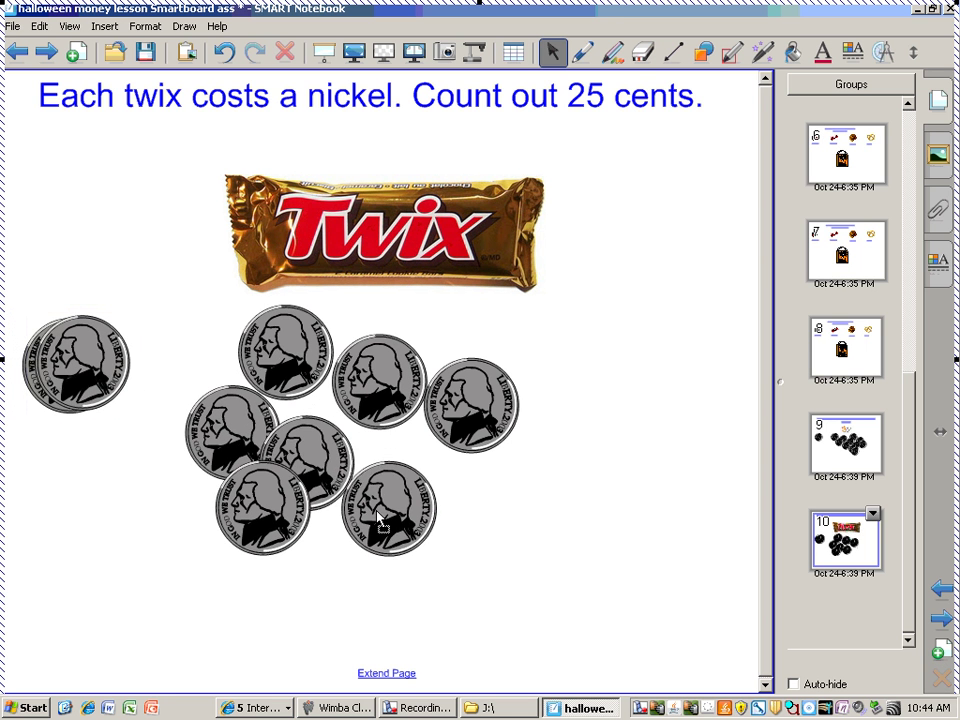
drag(377, 478, 297, 530)
drag(377, 350, 52, 362)
drag(451, 400, 62, 350)
Arrange the remaining five nickels into a tight cluster beneath the Twix bar.
drag(282, 340, 407, 350)
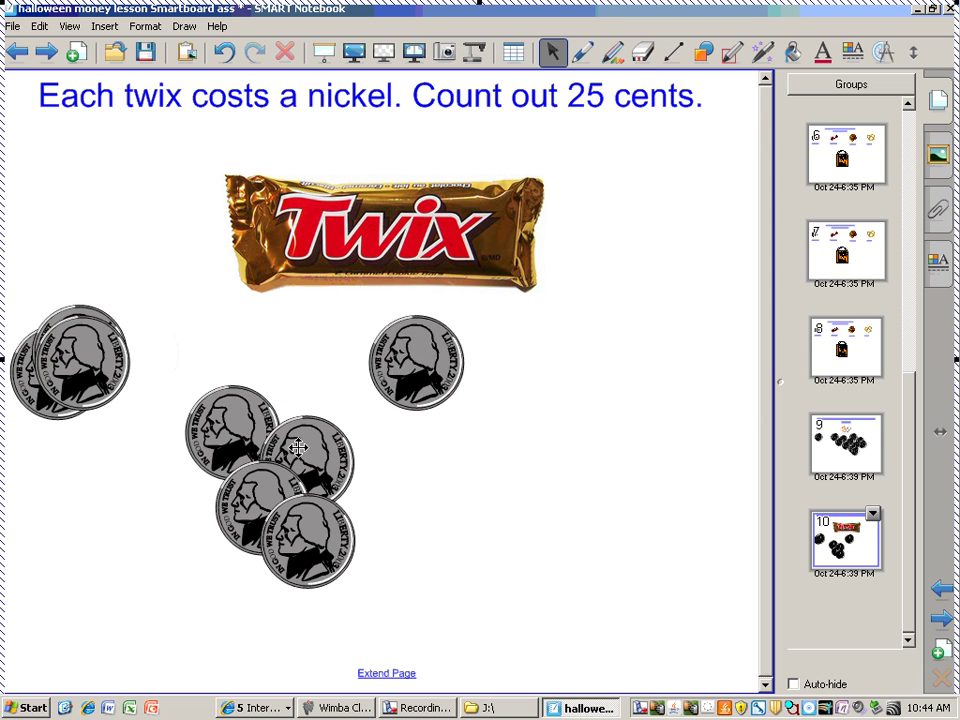
drag(302, 438, 359, 380)
drag(232, 430, 274, 350)
drag(260, 505, 232, 430)
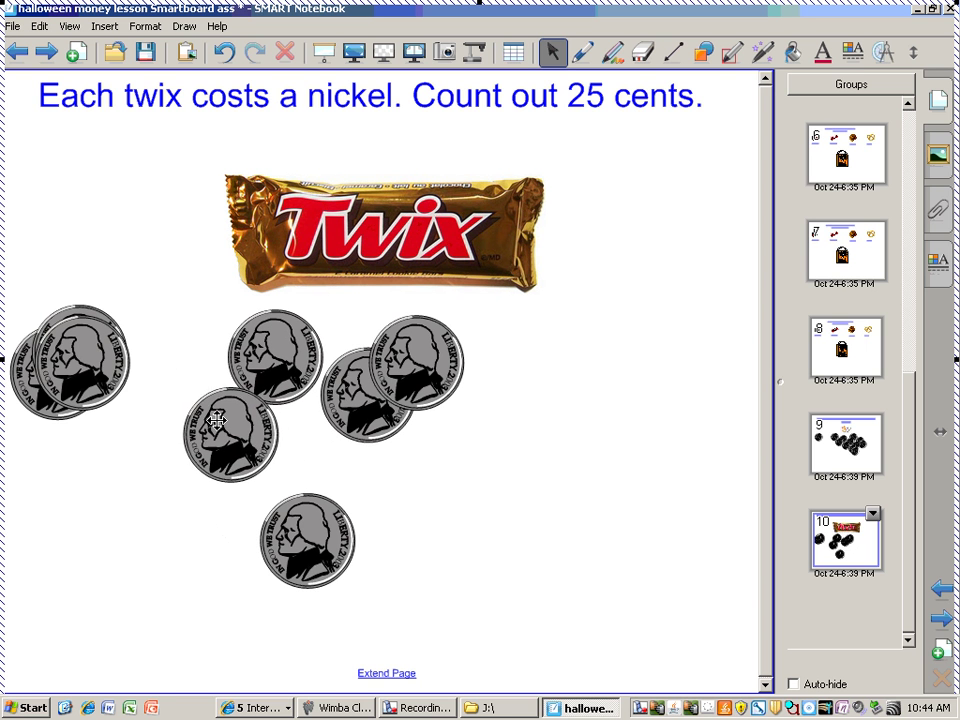
drag(287, 532, 330, 522)
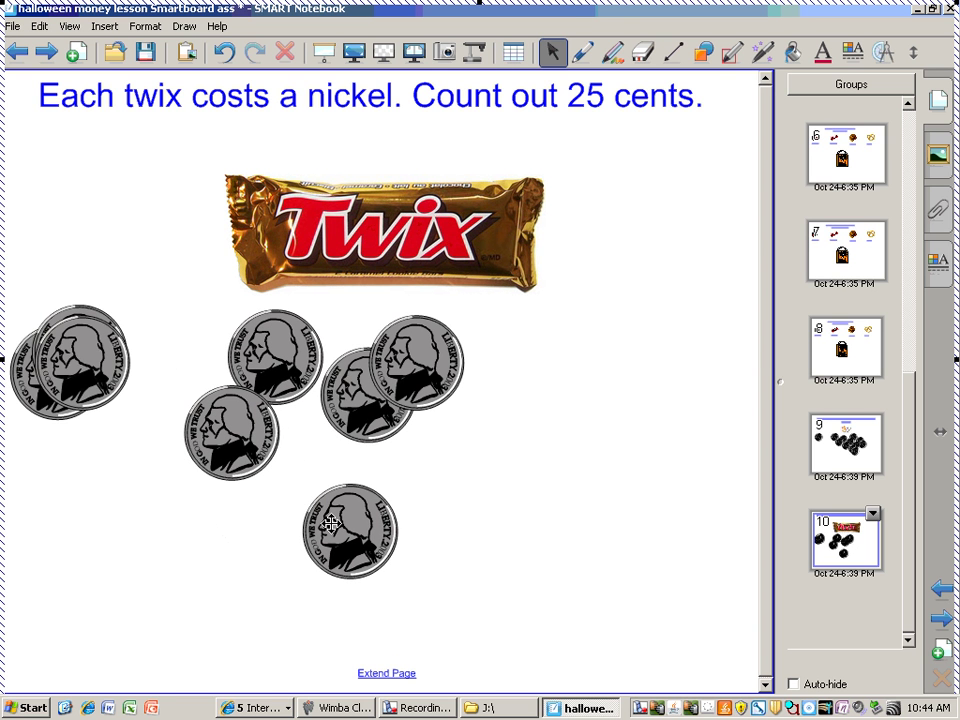
drag(330, 522, 313, 410)
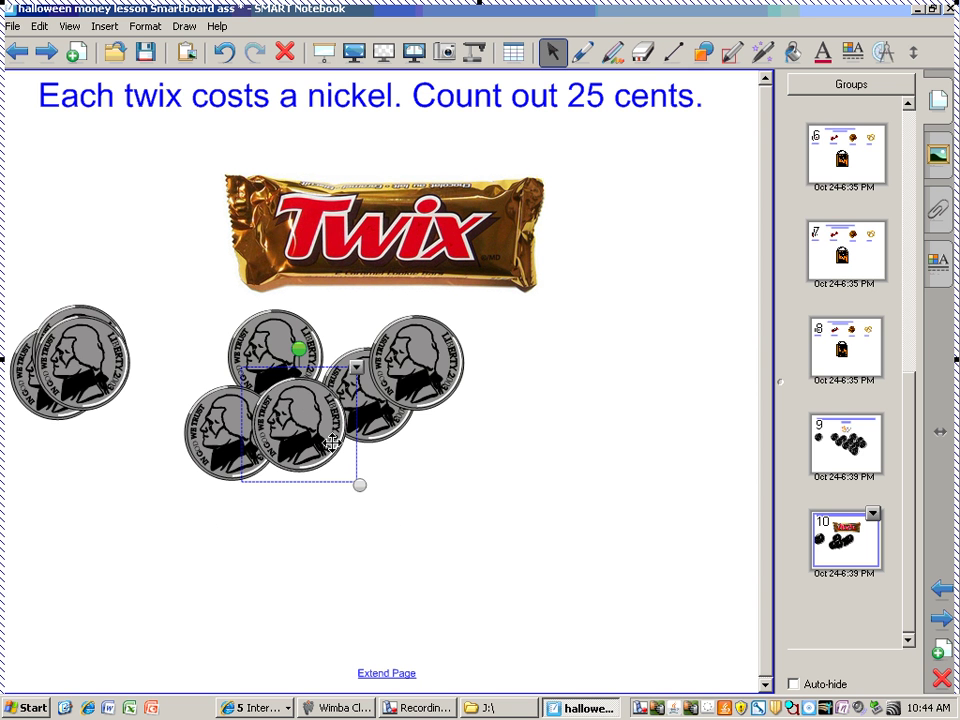
drag(907, 400, 907, 277)
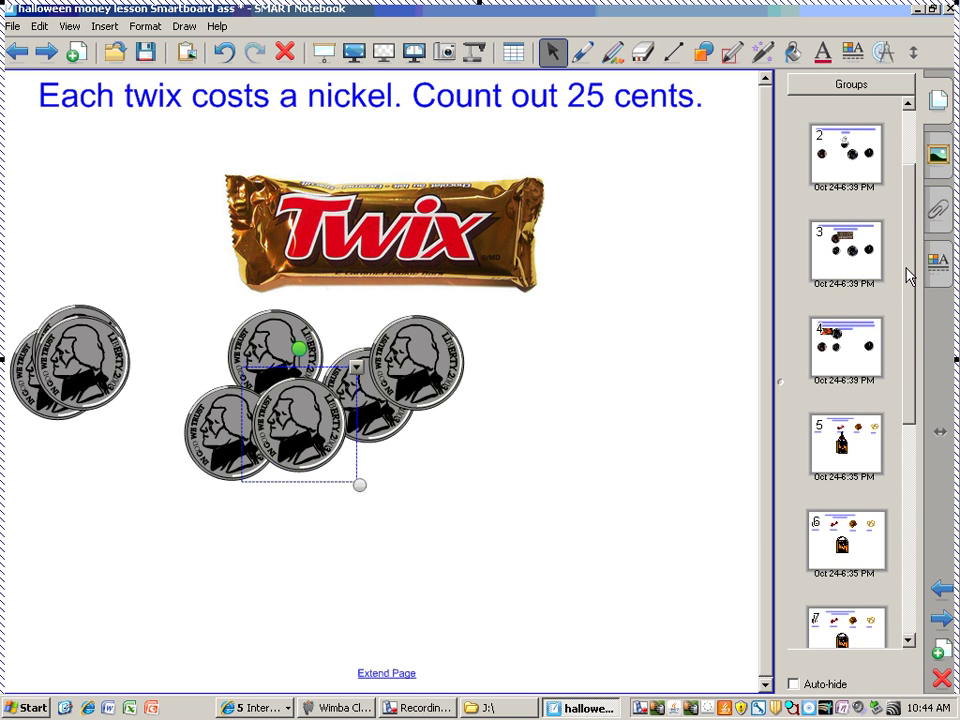